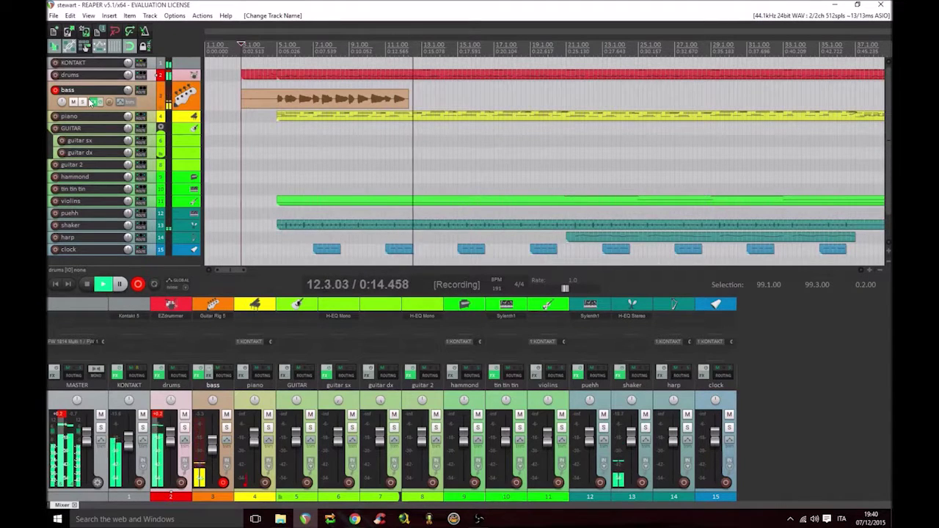
Stop recording the bass take after about fourteen seconds
{"action": "key", "text": "space"}
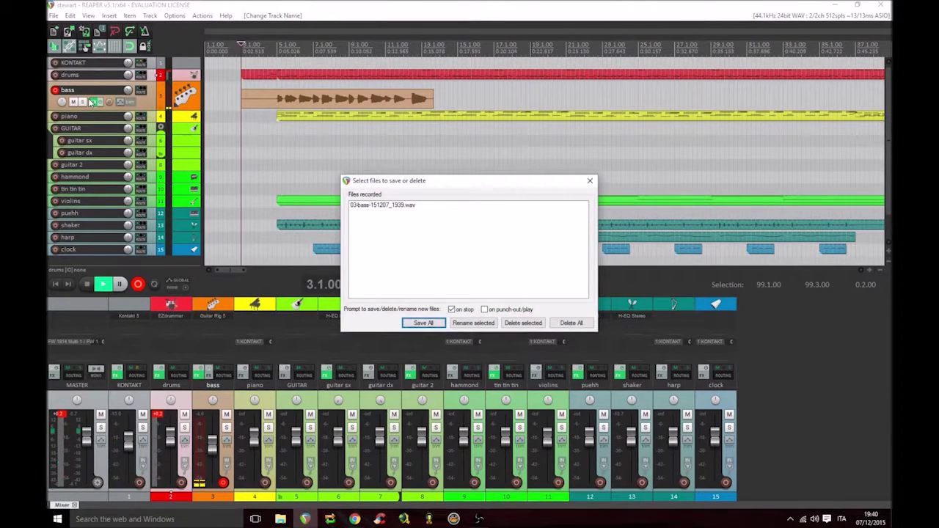
Keep the new take 03-bass-151207_1939.wav on the bass track
{"action": "key", "text": "Return"}
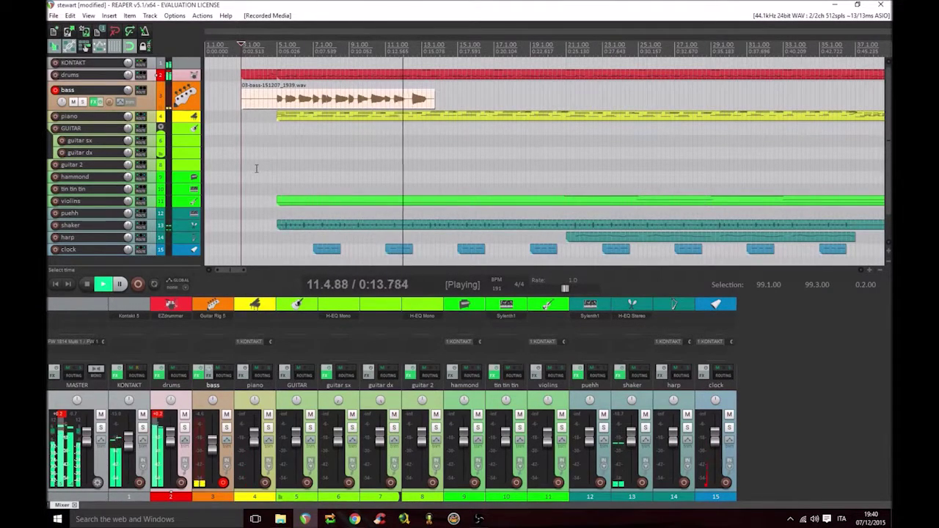
Stop playback, insert a new 'bass 2' track below bass, and mute the original bass track
{"action": "key", "text": "space"}
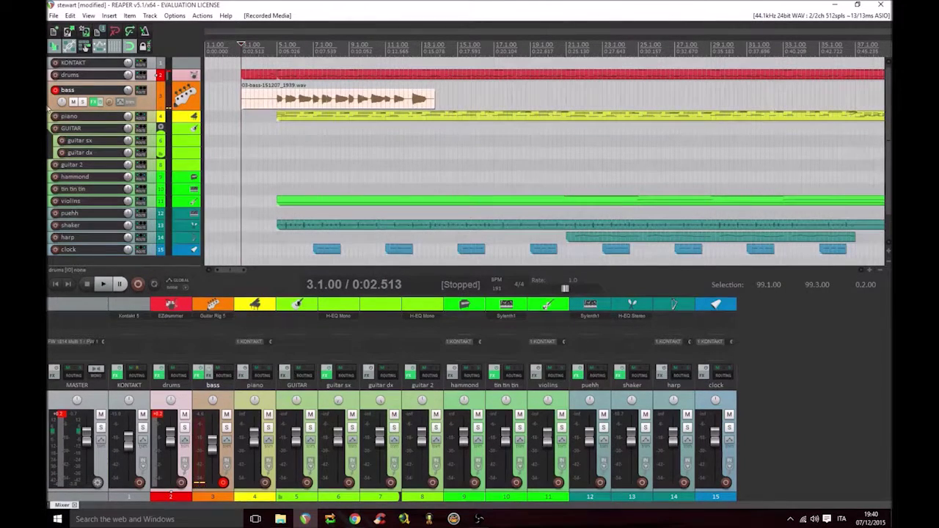
{"action": "left_click", "coordinate": [48, 107]}
{"action": "left_click", "coordinate": [109, 15]}
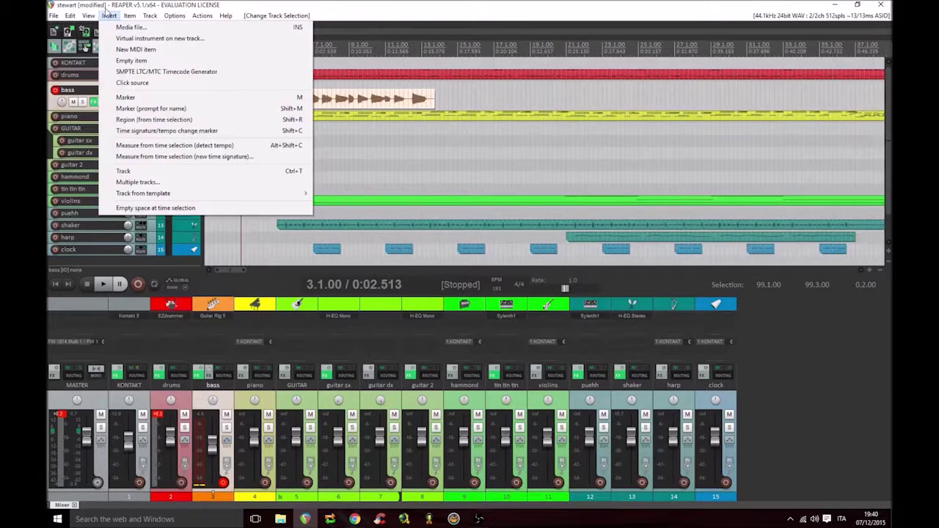
{"action": "left_click", "coordinate": [121, 171]}
{"action": "type", "text": "bass 2"}
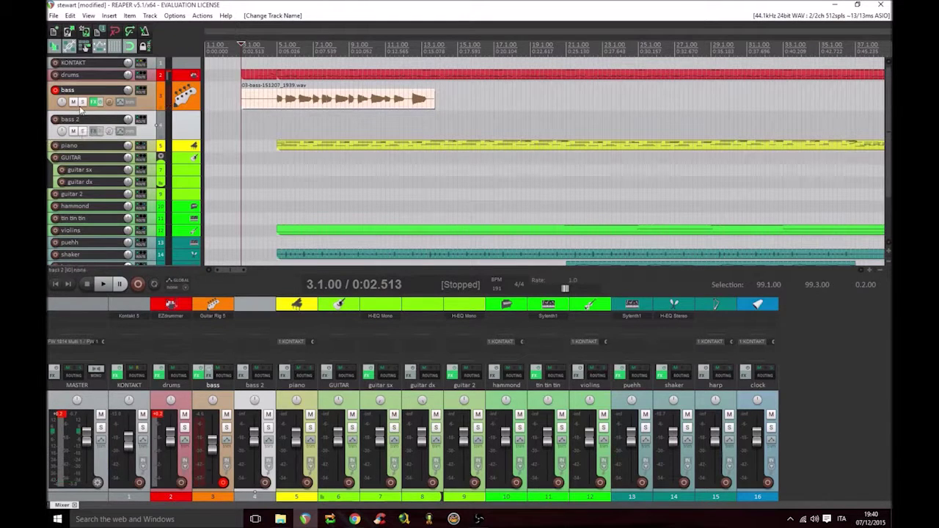
{"action": "left_click", "coordinate": [72, 101]}
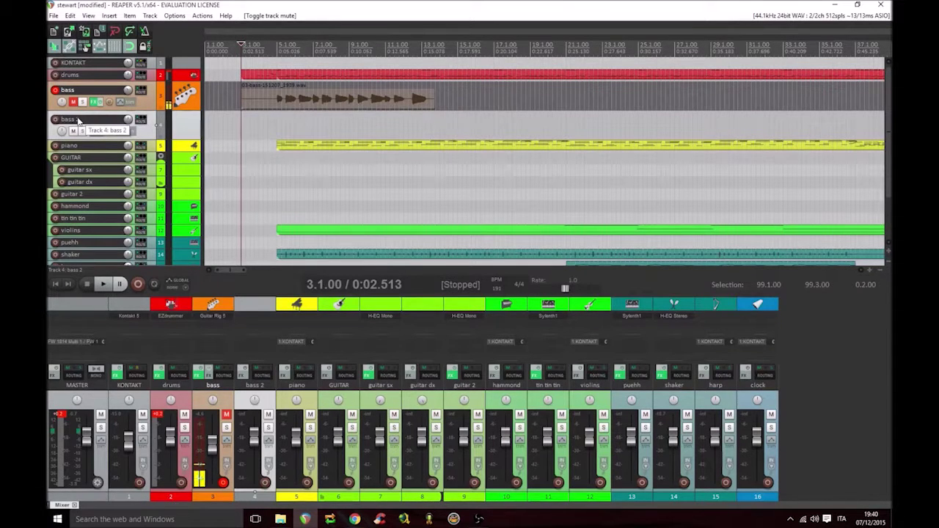
Check the bass 2 input source, leave it unchanged, and start recording a second take
{"action": "left_click_drag", "start_coordinate": [88, 141], "coordinate": [88, 167]}
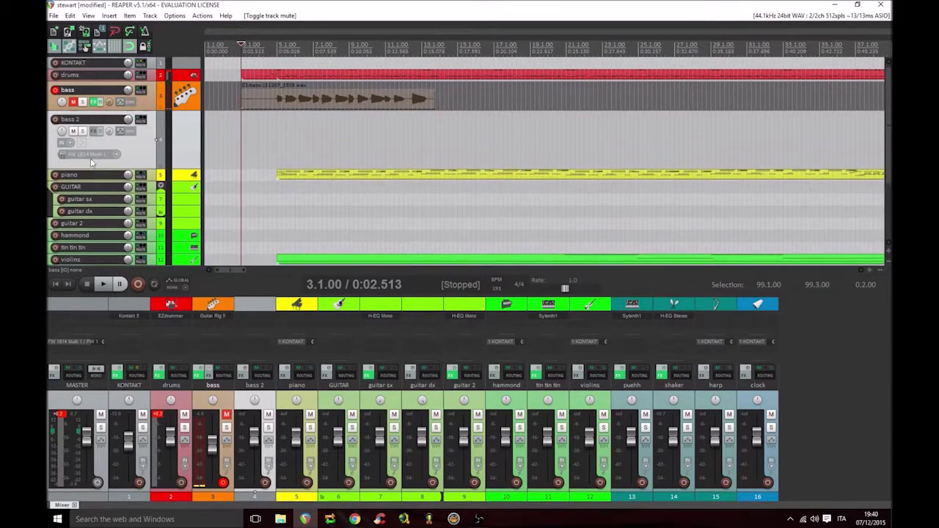
{"action": "left_click", "coordinate": [92, 155]}
{"action": "left_click", "coordinate": [68, 170]}
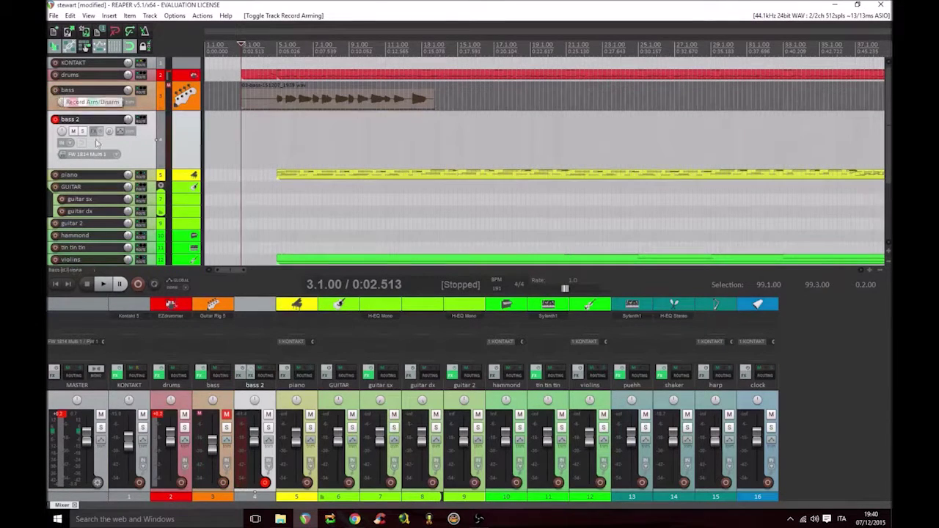
{"action": "left_click_drag", "start_coordinate": [97, 169], "coordinate": [106, 143]}
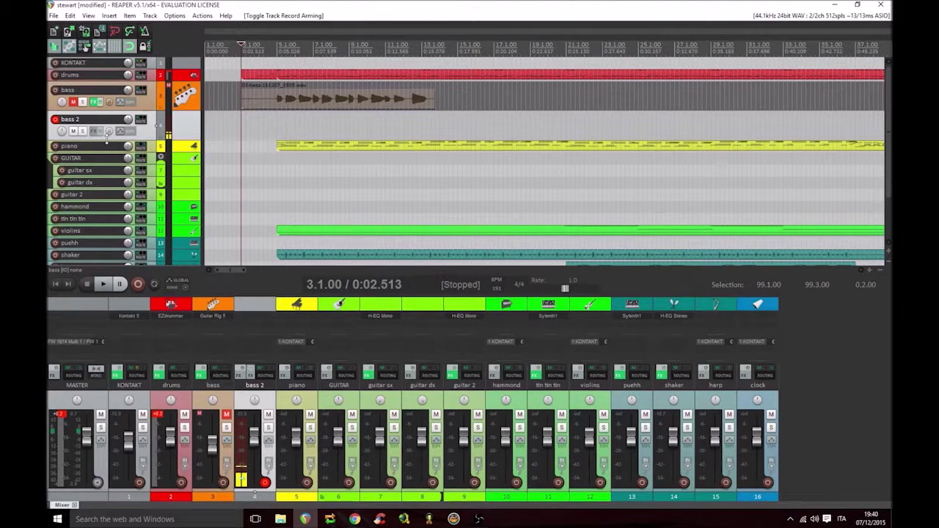
{"action": "key", "text": "ctrl+r"}
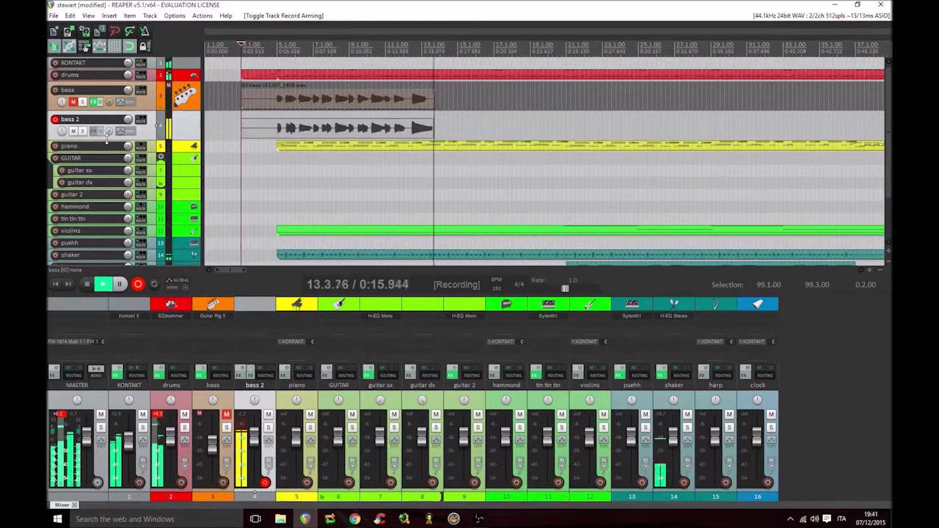
Stop the second take and keep 04-bass 2-151207_1941.wav on bass 2
{"action": "key", "text": "space"}
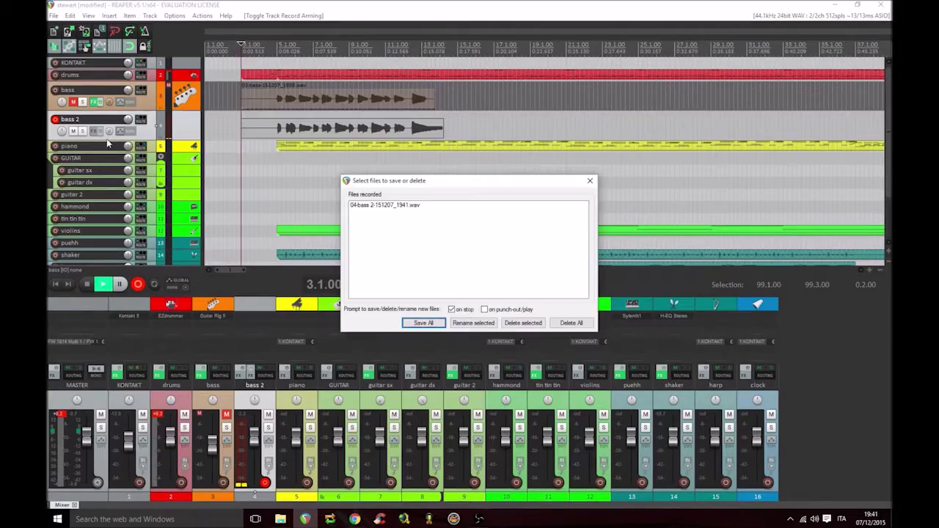
{"action": "key", "text": "Return"}
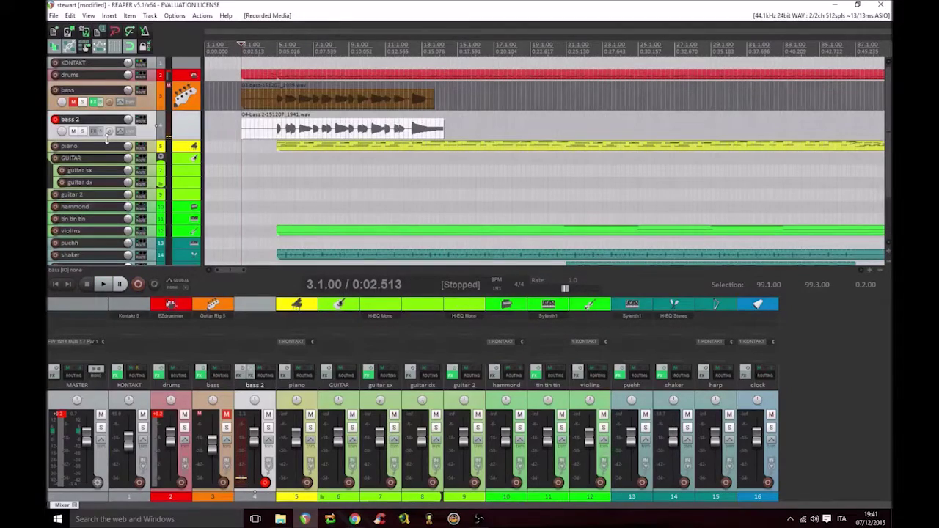